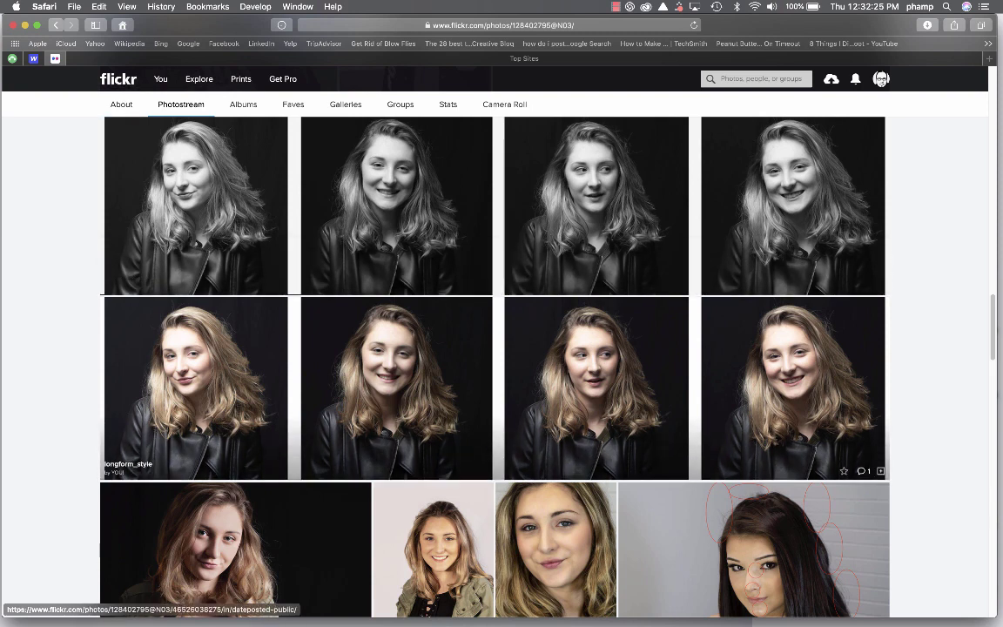
Load all 42 files from the images folder into the Flickr uploader
{"action": "scroll", "coordinate": [501, 366], "scroll_direction": "down", "scroll_amount": 5}
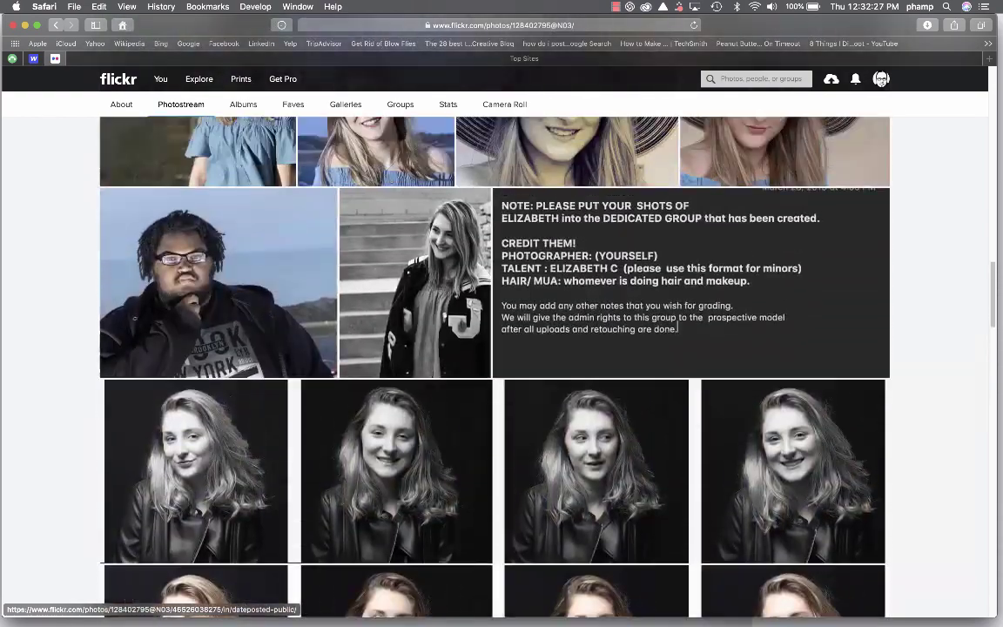
{"action": "scroll", "coordinate": [678, 137], "scroll_direction": "down", "scroll_amount": 3}
{"action": "scroll", "coordinate": [495, 366], "scroll_direction": "up", "scroll_amount": 2}
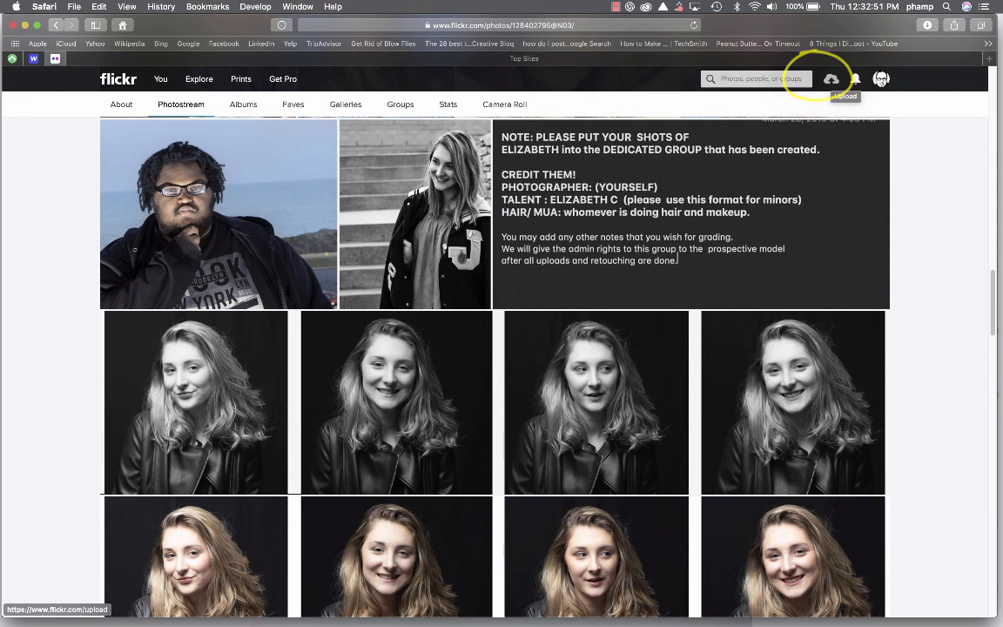
{"action": "left_click", "coordinate": [831, 78]}
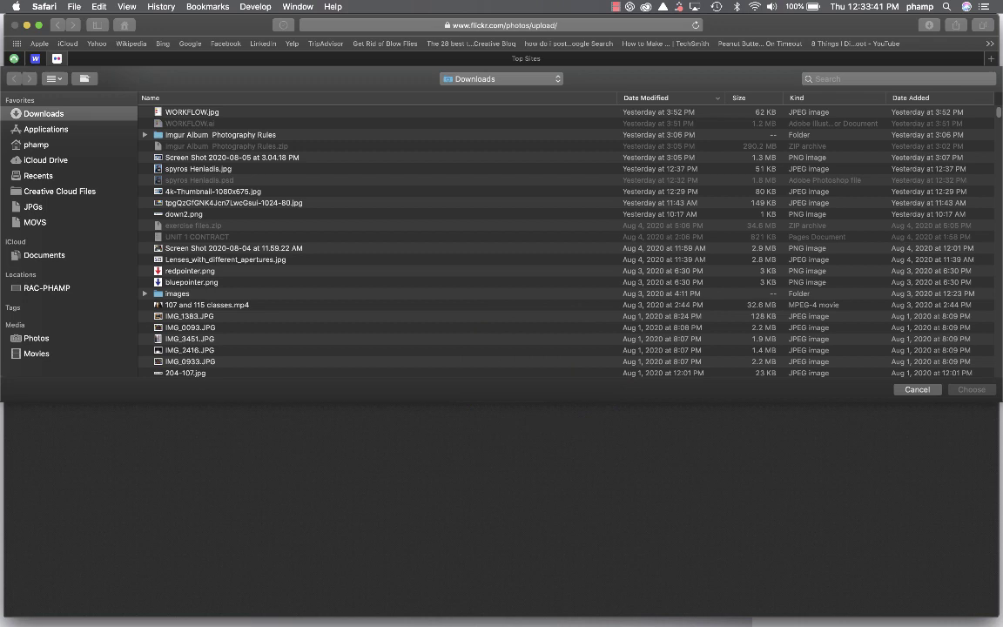
{"action": "double_click", "coordinate": [176, 293]}
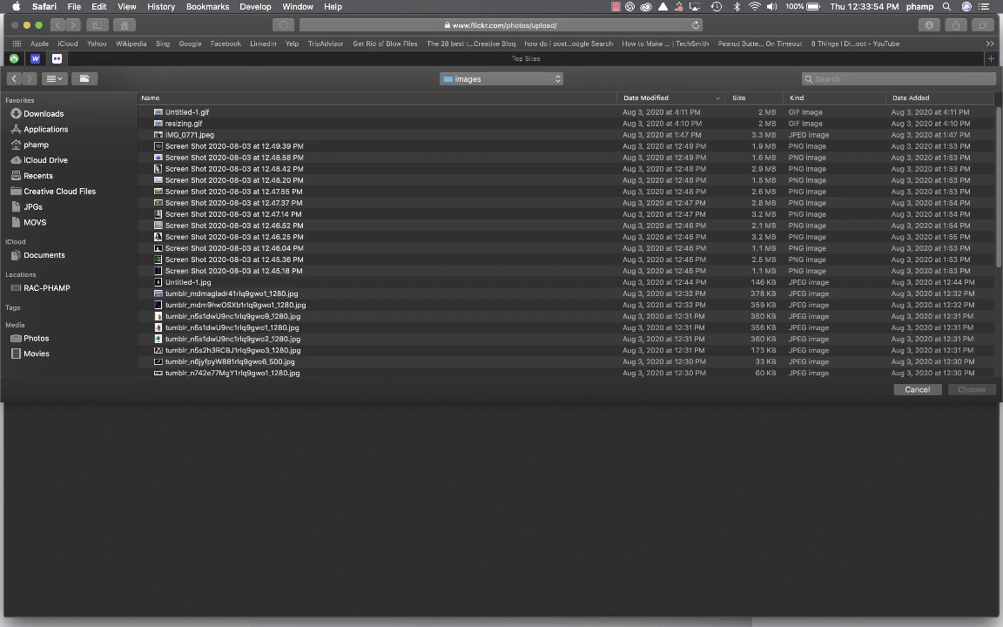
{"action": "left_click", "coordinate": [187, 113]}
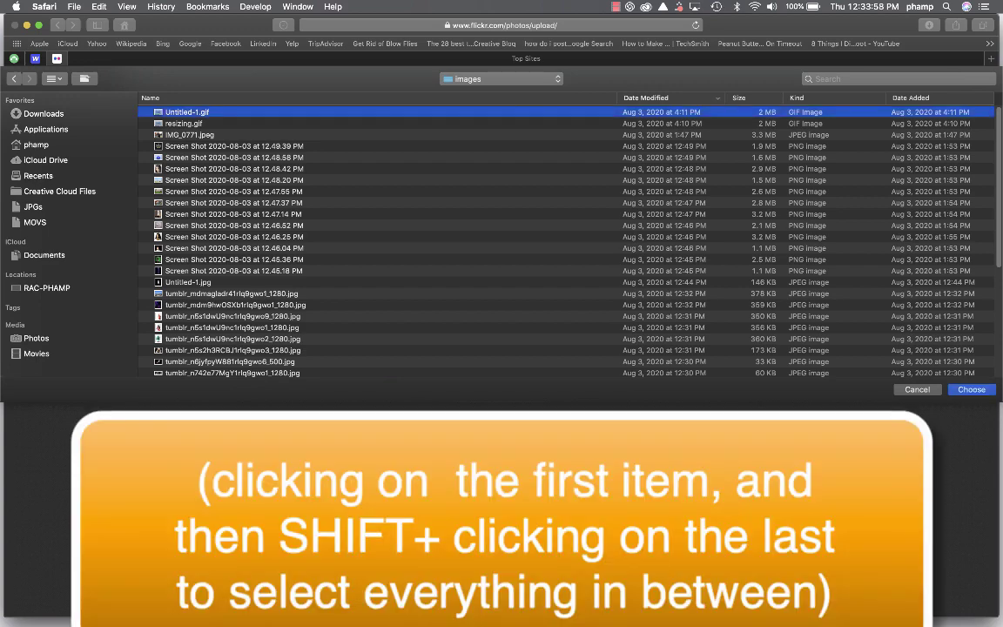
{"action": "scroll", "coordinate": [514, 235], "scroll_direction": "down", "scroll_amount": 10}
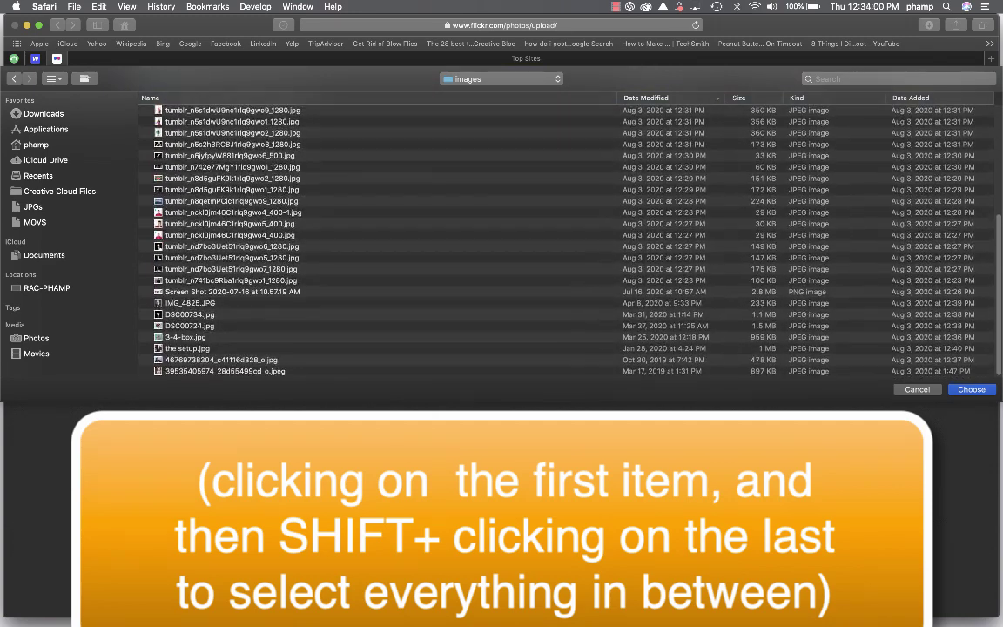
{"action": "left_click", "coordinate": [224, 371], "text": "shift"}
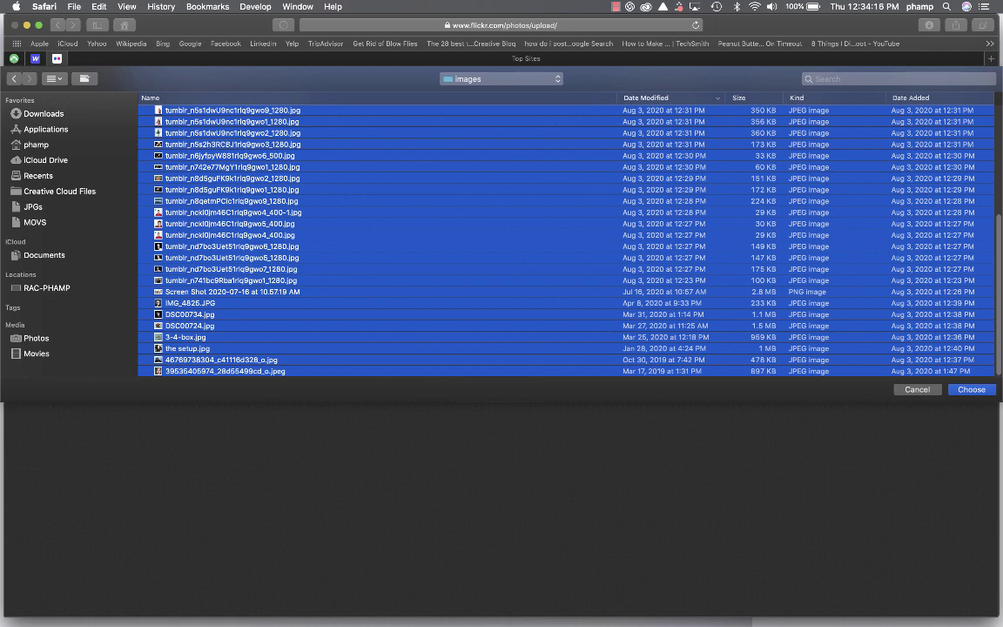
{"action": "left_click", "coordinate": [972, 389]}
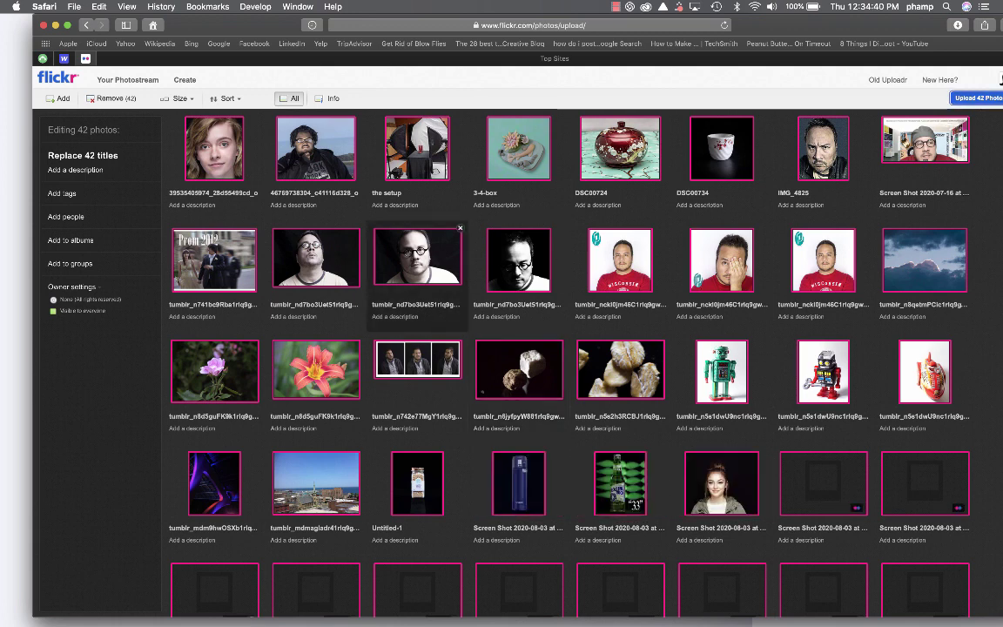
Retitle the second photo with the subject's first name, clearing the old file-name text
{"action": "left_click", "coordinate": [331, 193]}
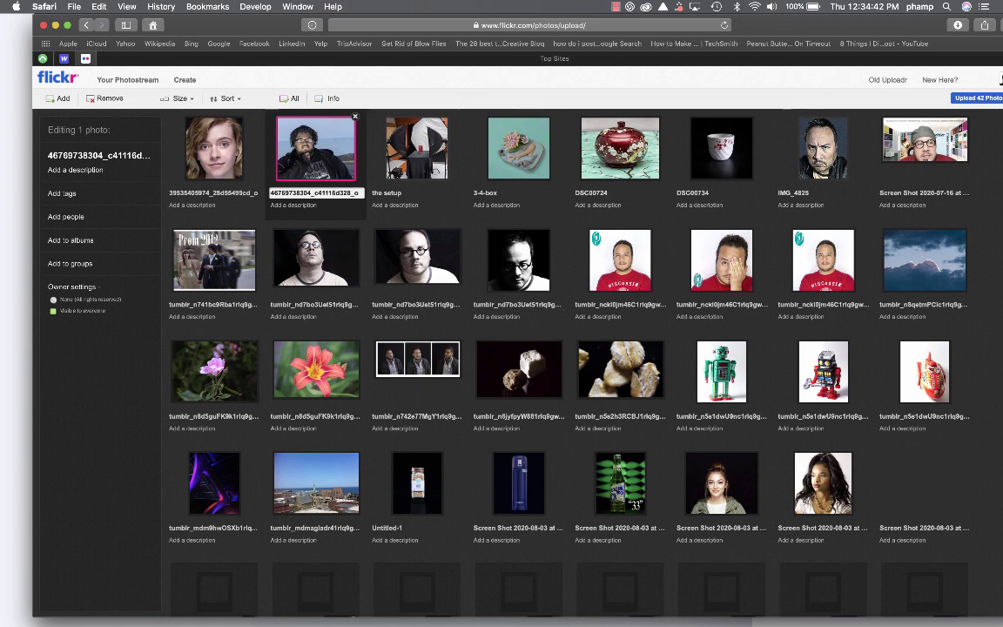
{"action": "type", "text": "Nate"}
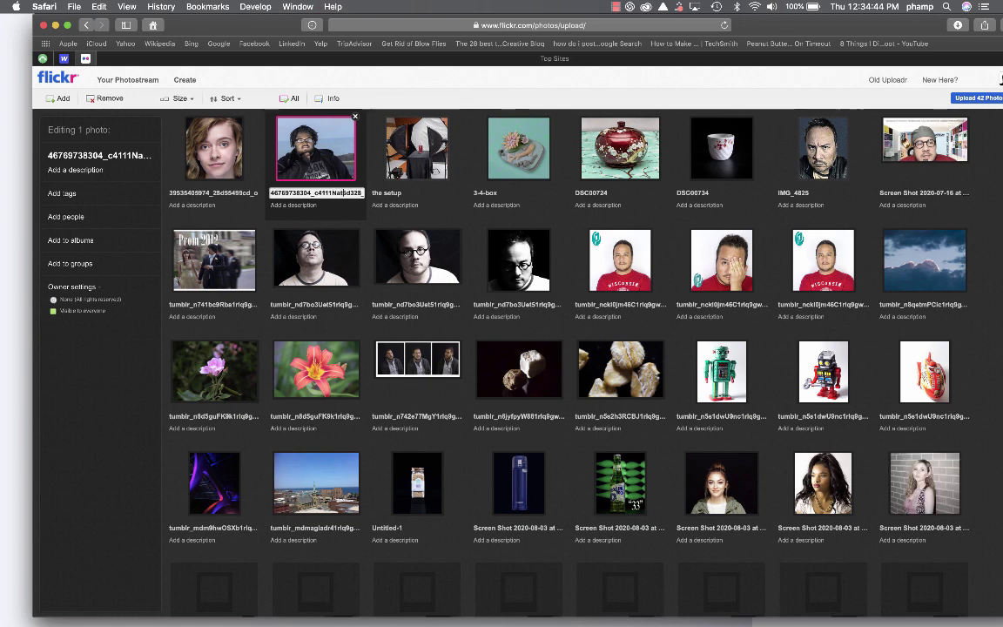
{"action": "key", "text": "Left"}
{"action": "key", "text": "Left"}
{"action": "key", "text": "Left"}
{"action": "key", "text": "Left"}
{"action": "key", "text": "shift+super+Left"}
{"action": "key", "text": "BackSpace"}
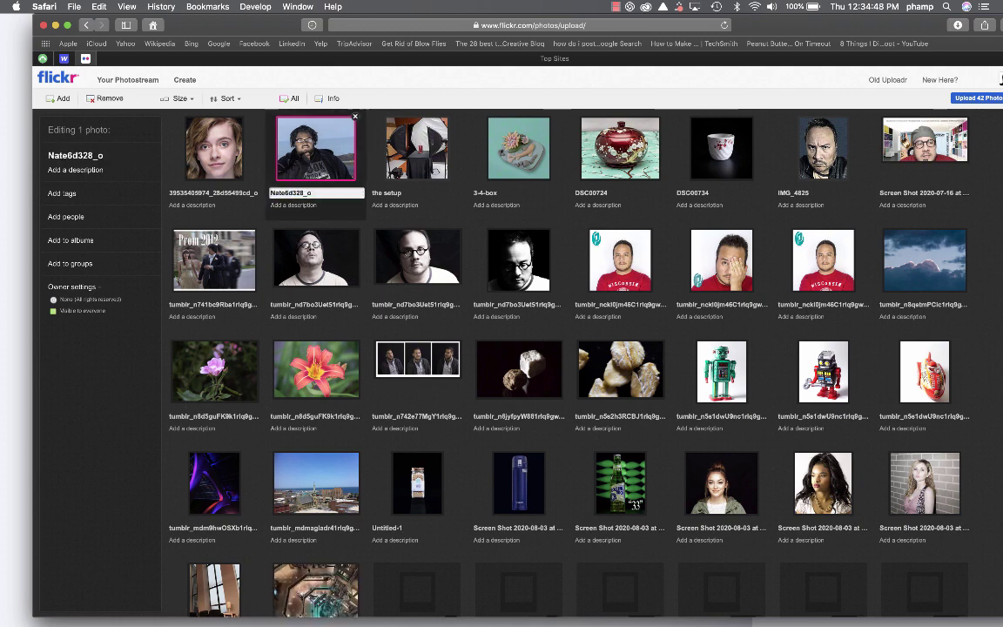
{"action": "key", "text": "shift+super+Right"}
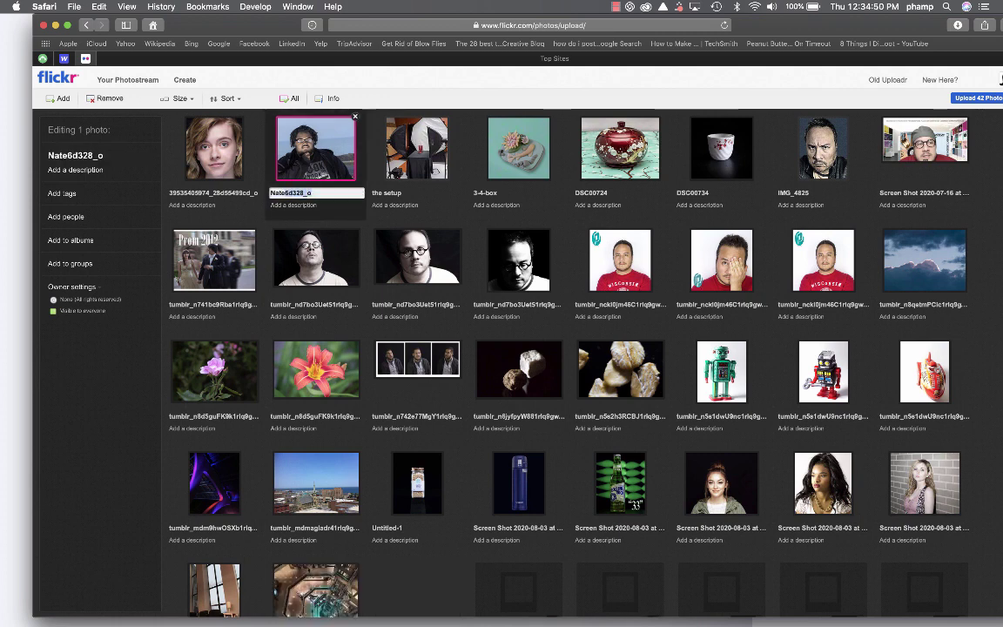
{"action": "key", "text": "BackSpace"}
Give the photo the description 'an uplight shot'
{"action": "key", "text": "Tab"}
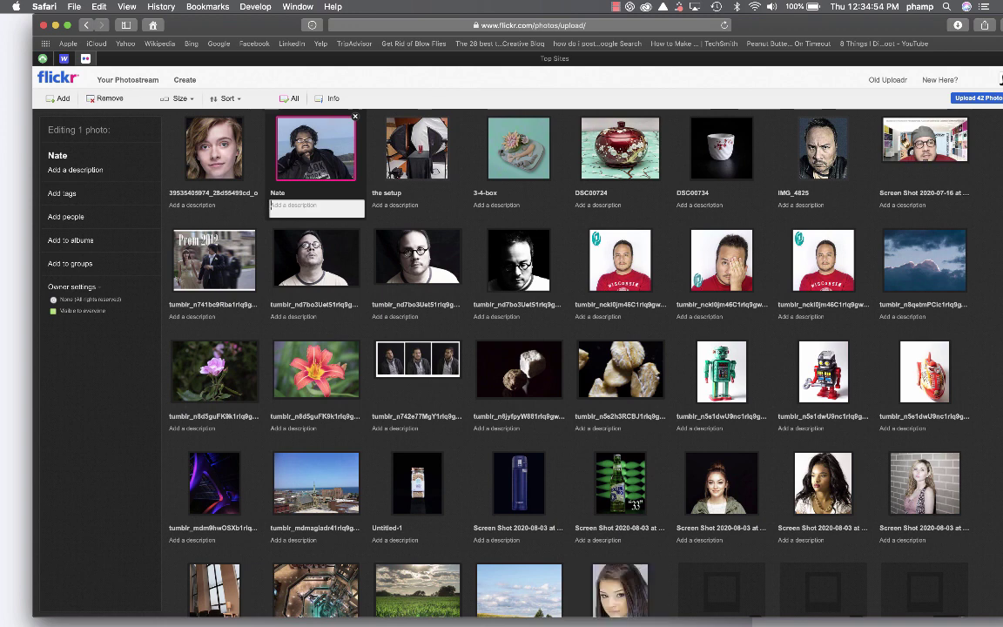
{"action": "type", "text": "an uolch"}
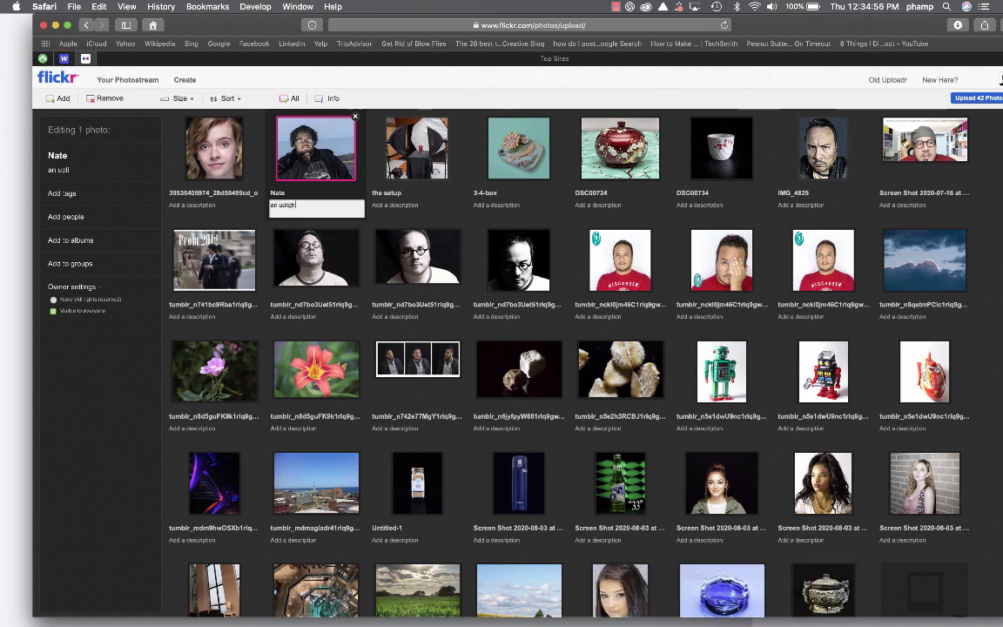
{"action": "key", "text": "BackSpace"}
{"action": "key", "text": "BackSpace"}
{"action": "key", "text": "BackSpace"}
{"action": "key", "text": "BackSpace"}
{"action": "type", "text": "plight shot"}
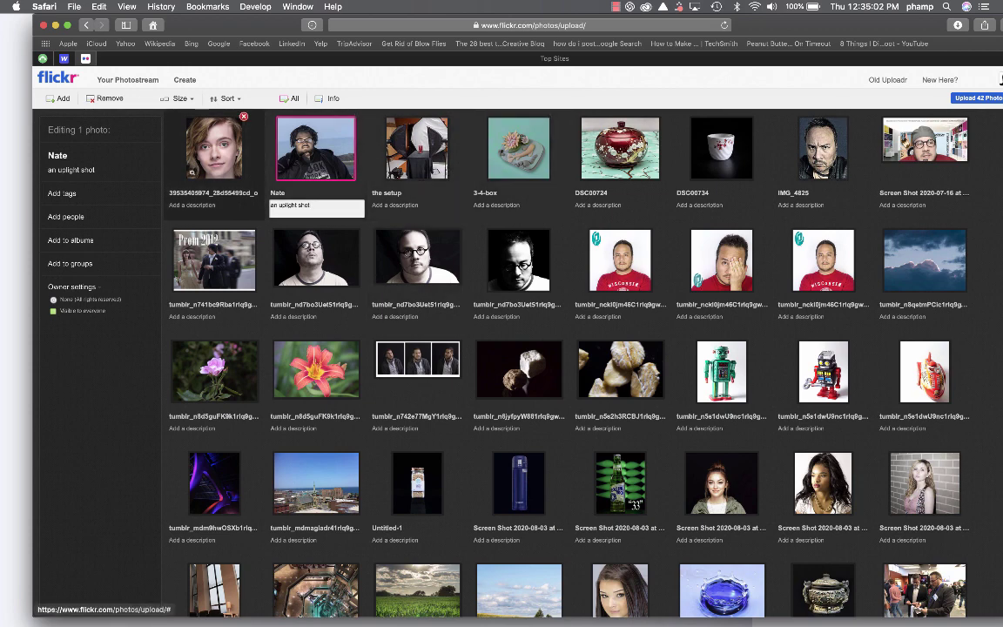
Remove the first photo from the upload batch and confirm the removal
{"action": "left_click", "coordinate": [244, 116]}
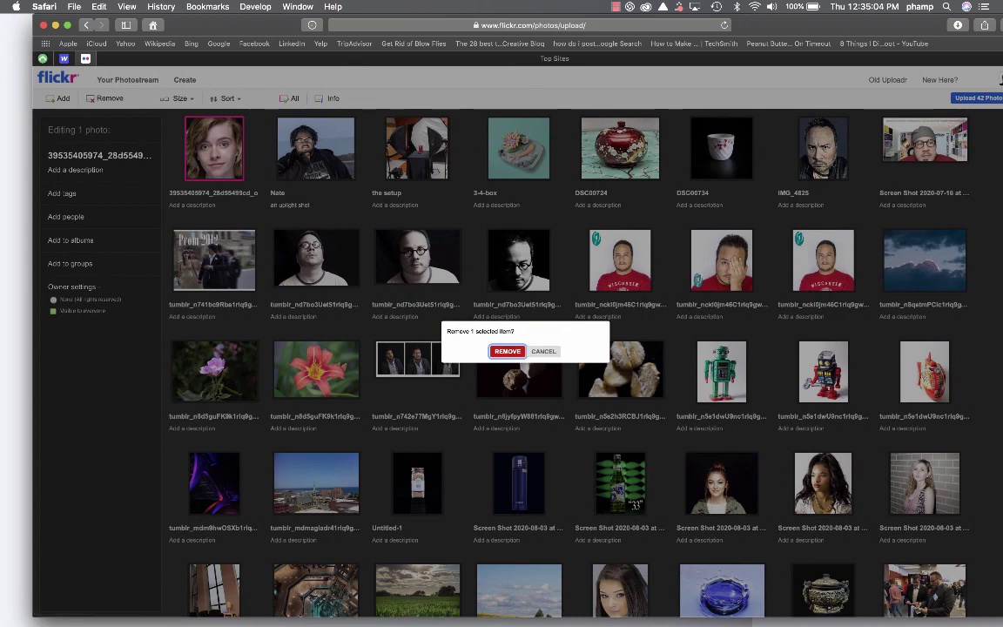
{"action": "left_click", "coordinate": [508, 351]}
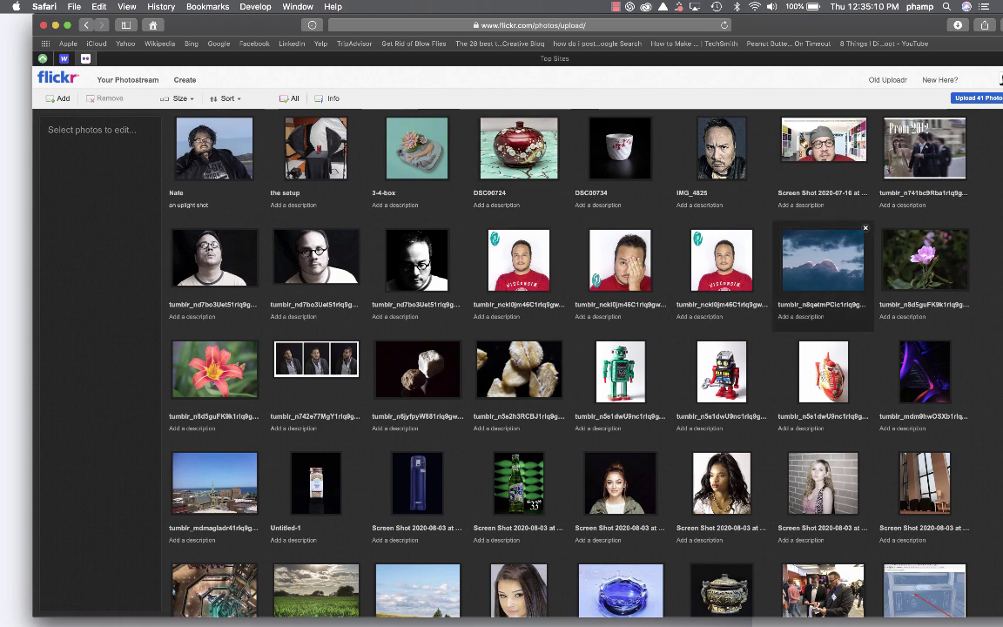
{"action": "left_click_drag", "start_coordinate": [227, 24], "coordinate": [172, 24]}
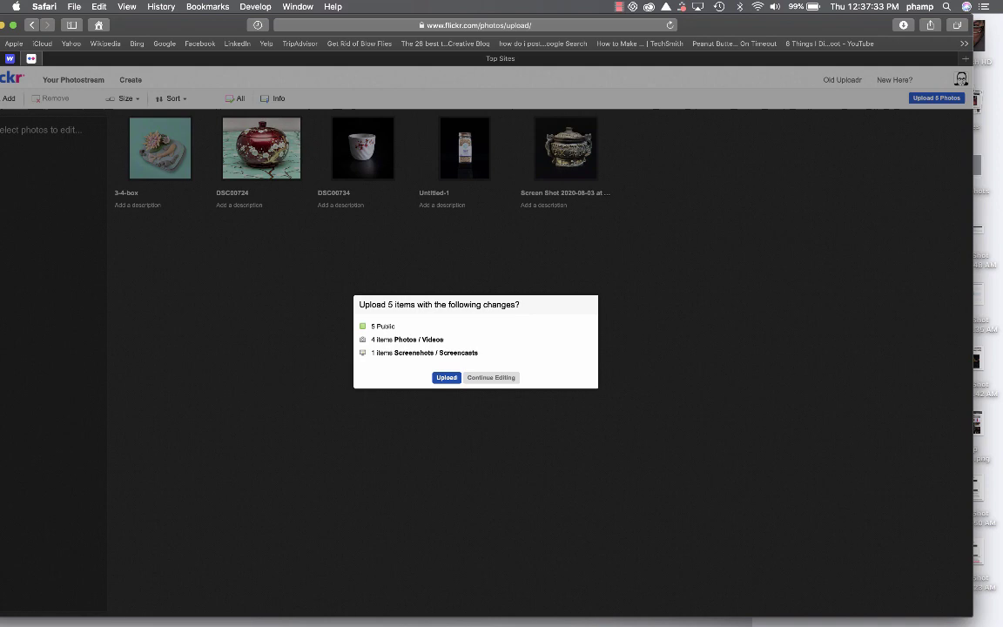
Confirm publishing all five photos publicly
{"action": "key", "text": "Return"}
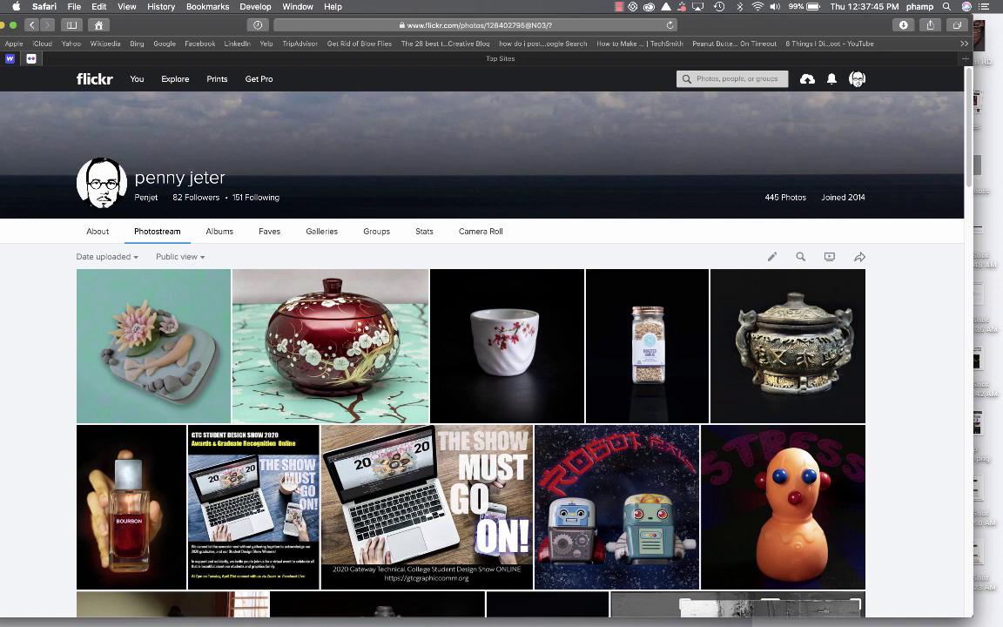
On the 3-4-box photo's page, retitle it with the artist's name followed by 'Time Box Polyclay'
{"action": "mouse_move", "coordinate": [153, 365]}
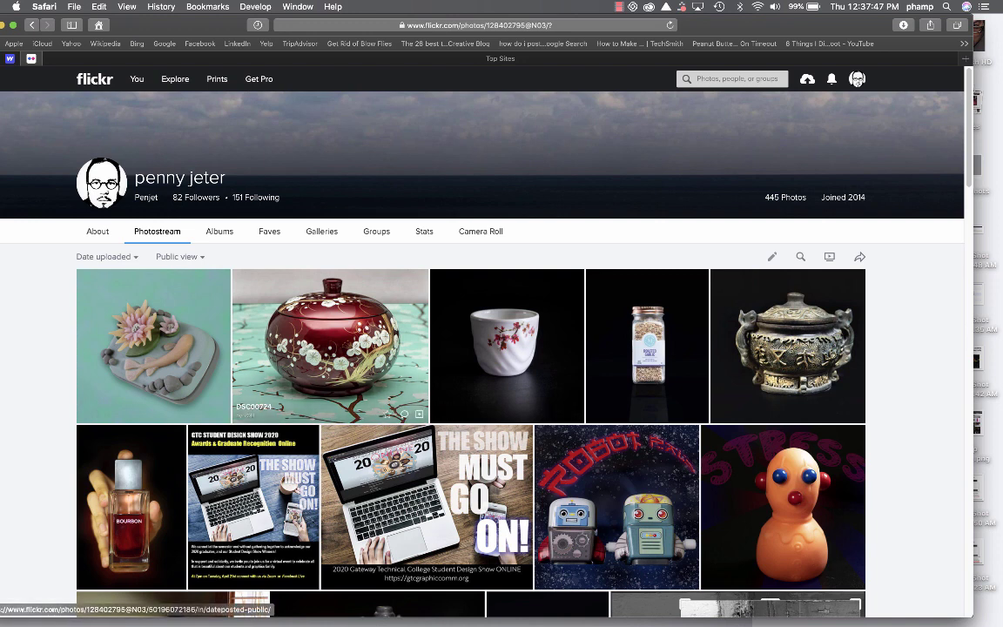
{"action": "left_click", "coordinate": [153, 366]}
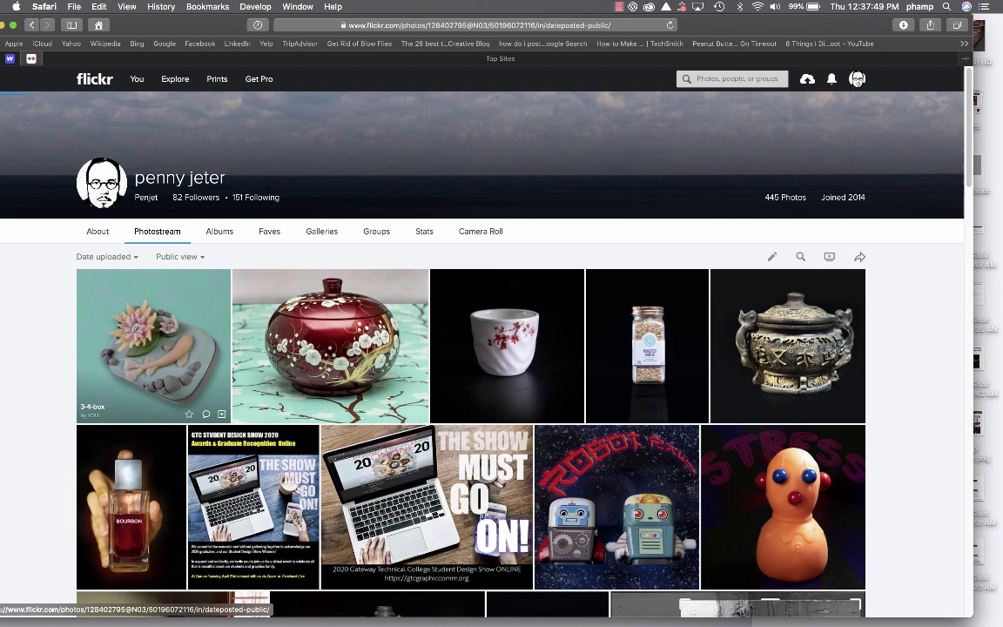
{"action": "scroll", "coordinate": [482, 349], "scroll_direction": "down", "scroll_amount": 5}
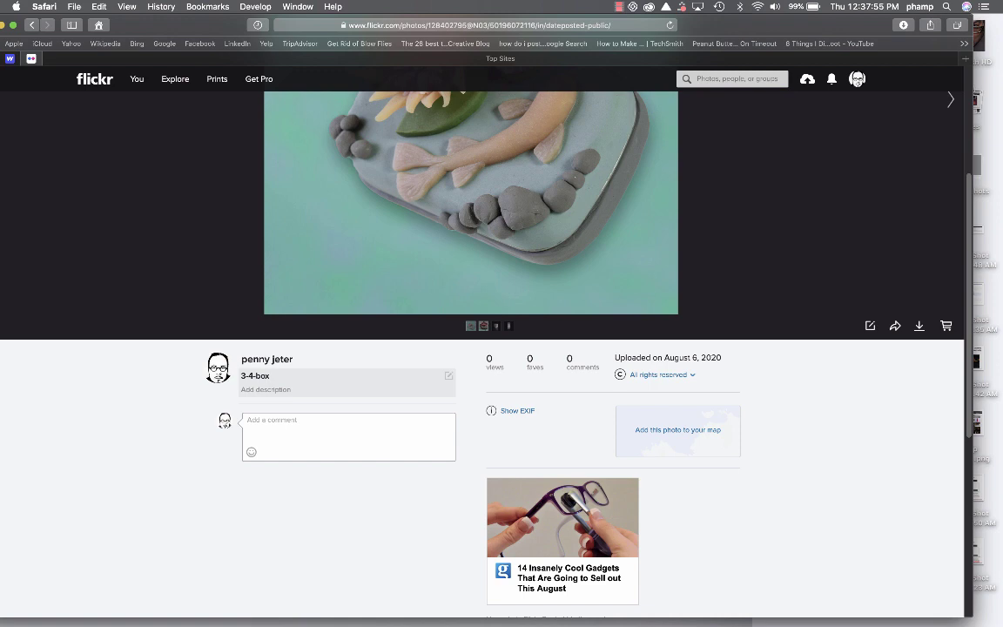
{"action": "left_click", "coordinate": [262, 375]}
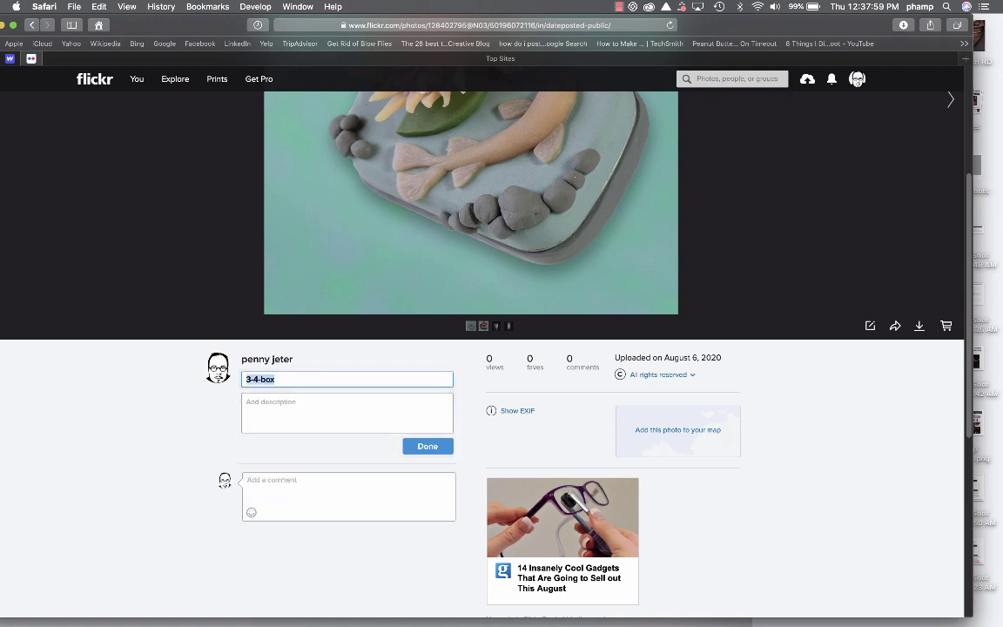
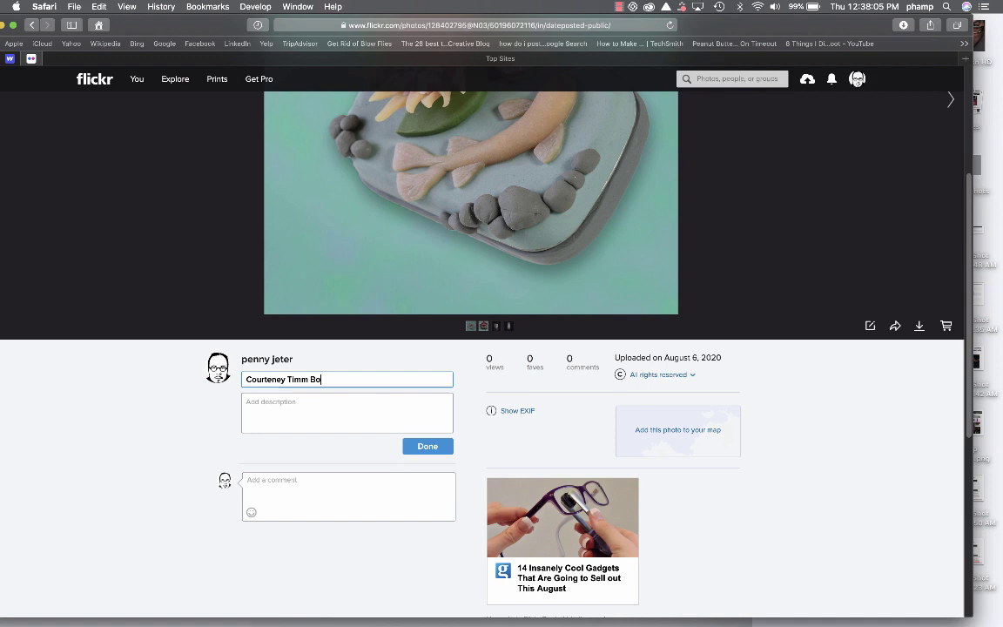
{"action": "type", "text": "x"}
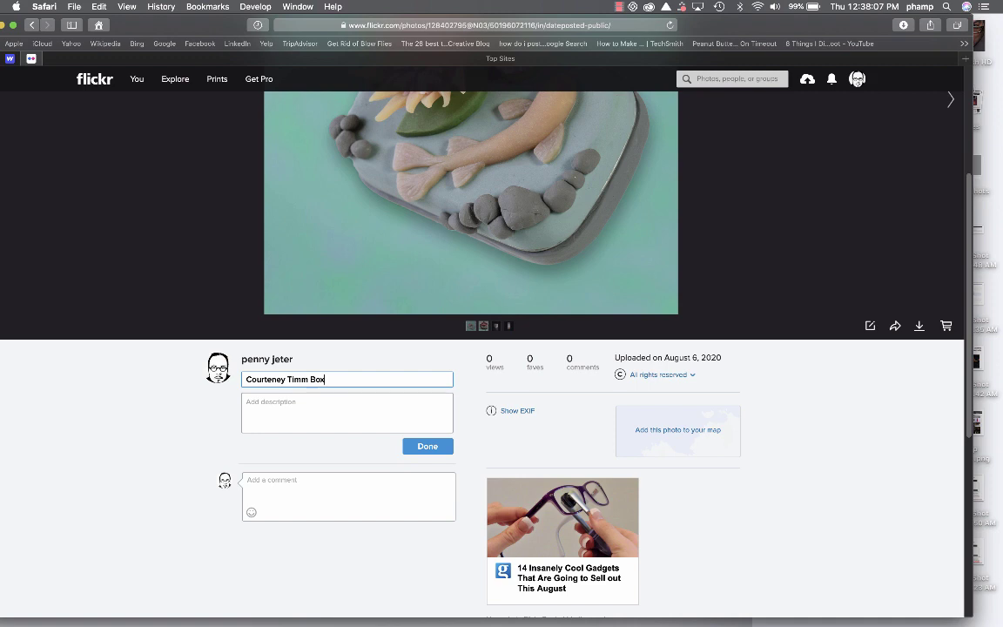
{"action": "key", "text": "Left"}
{"action": "key", "text": "Left"}
{"action": "key", "text": "Left"}
{"action": "key", "text": "Left"}
{"action": "key", "text": "BackSpace"}
{"action": "type", "text": "e"}
{"action": "key", "text": "Right"}
{"action": "key", "text": "Right"}
{"action": "key", "text": "Right"}
{"action": "key", "text": "Right"}
{"action": "type", "text": "Polyclay"}
Save the description 'a small 2 inch box made by artist' followed by the artist's full name
{"action": "left_click", "coordinate": [261, 409]}
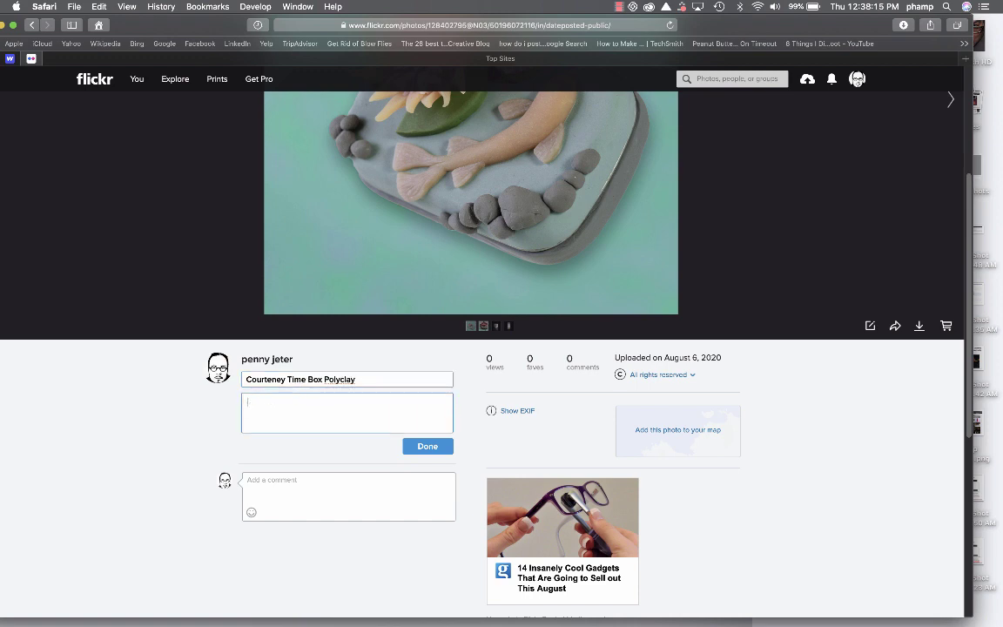
{"action": "type", "text": "a small 2 inch box made by artist"}
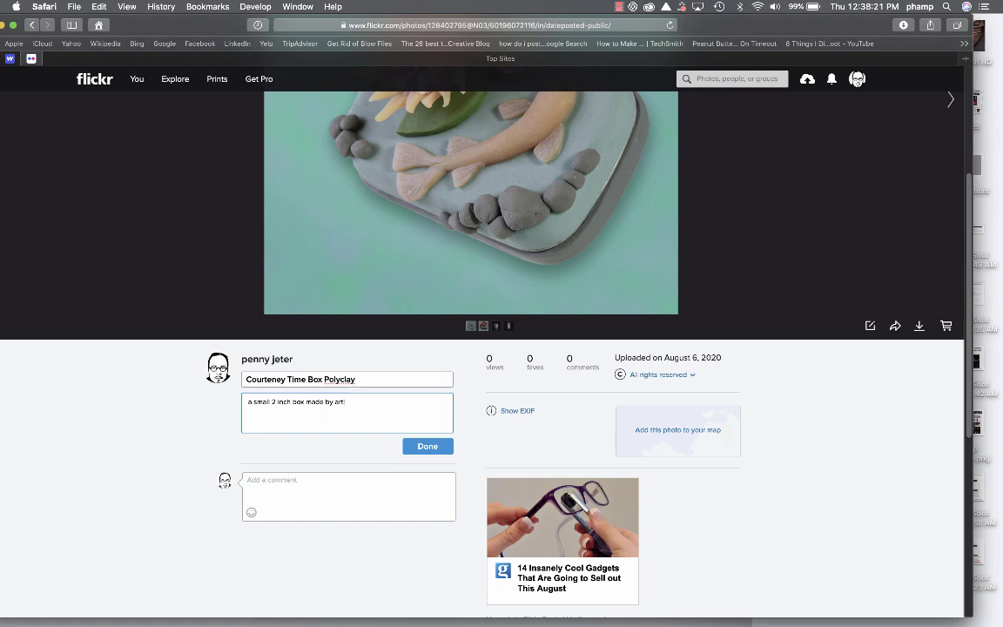
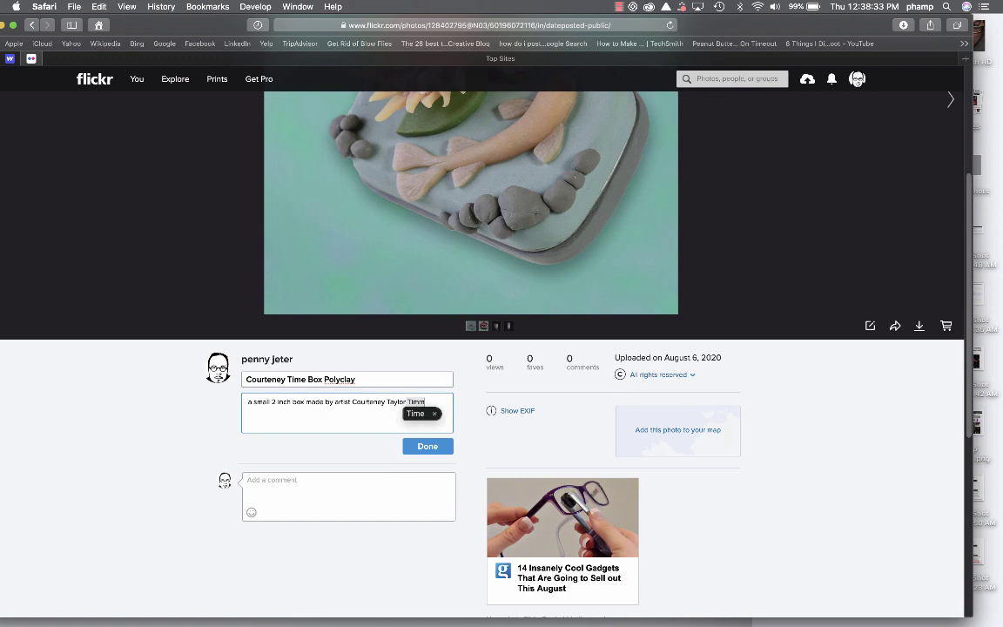
{"action": "key", "text": "Return"}
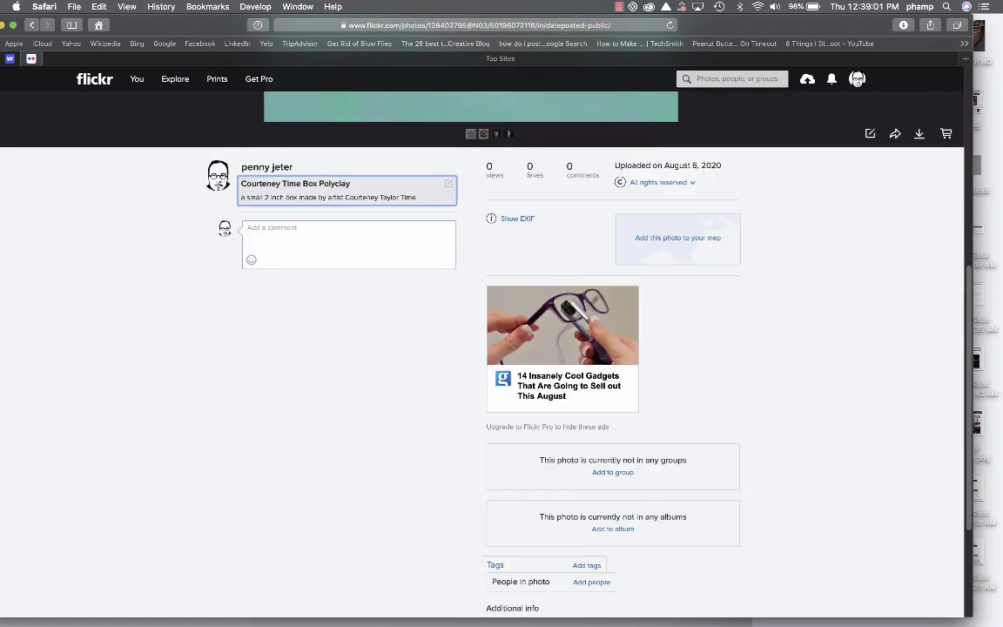
{"action": "scroll", "coordinate": [479, 349], "scroll_direction": "down", "scroll_amount": 2}
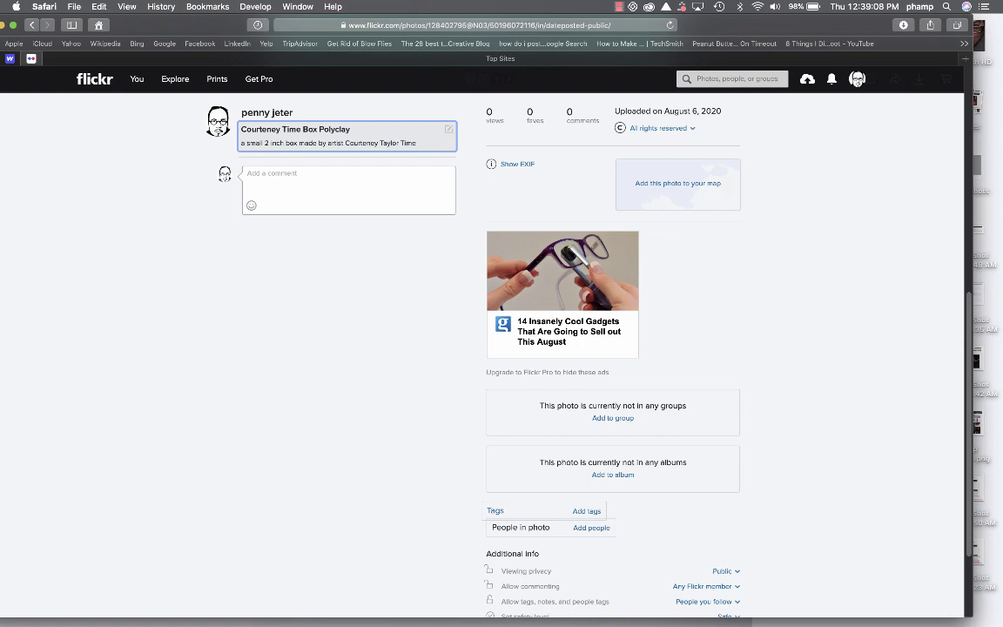
{"action": "scroll", "coordinate": [480, 349], "scroll_direction": "up", "scroll_amount": 1}
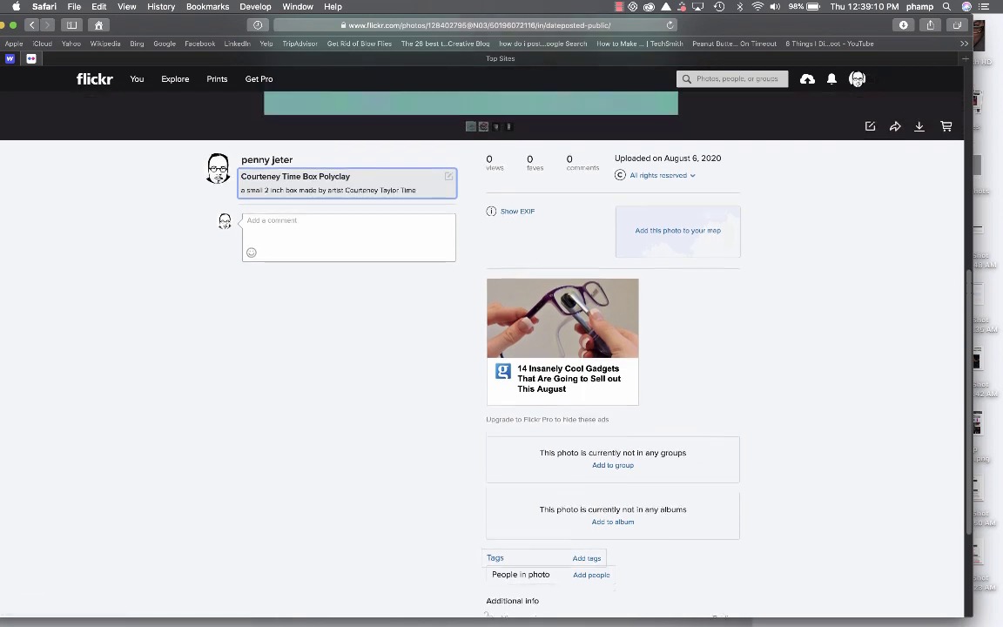
{"action": "scroll", "coordinate": [479, 349], "scroll_direction": "down", "scroll_amount": 2}
{"action": "scroll", "coordinate": [479, 349], "scroll_direction": "down", "scroll_amount": 1}
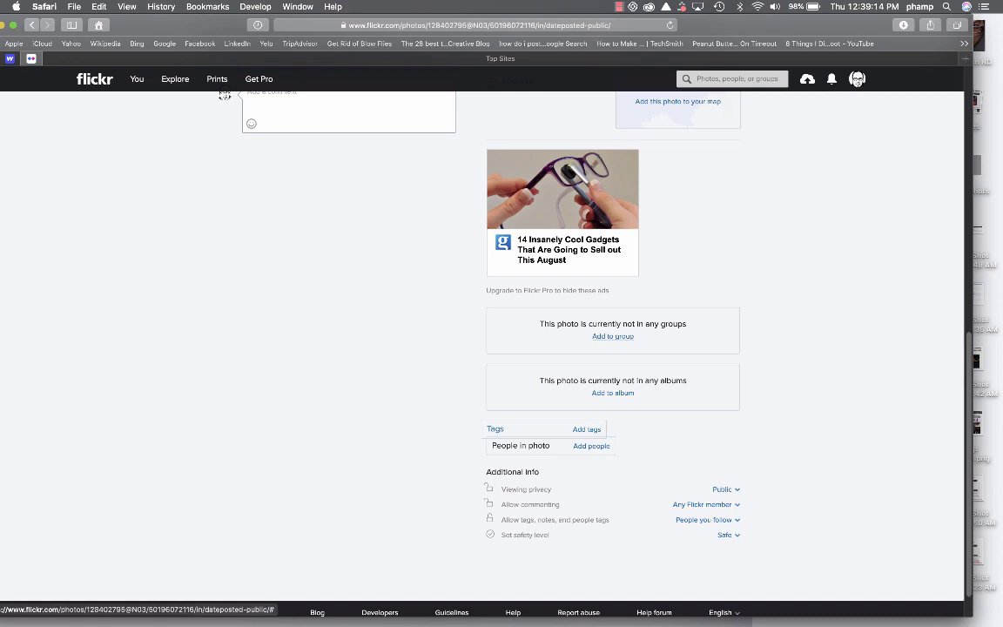
{"action": "scroll", "coordinate": [225, 94], "scroll_direction": "up", "scroll_amount": 10}
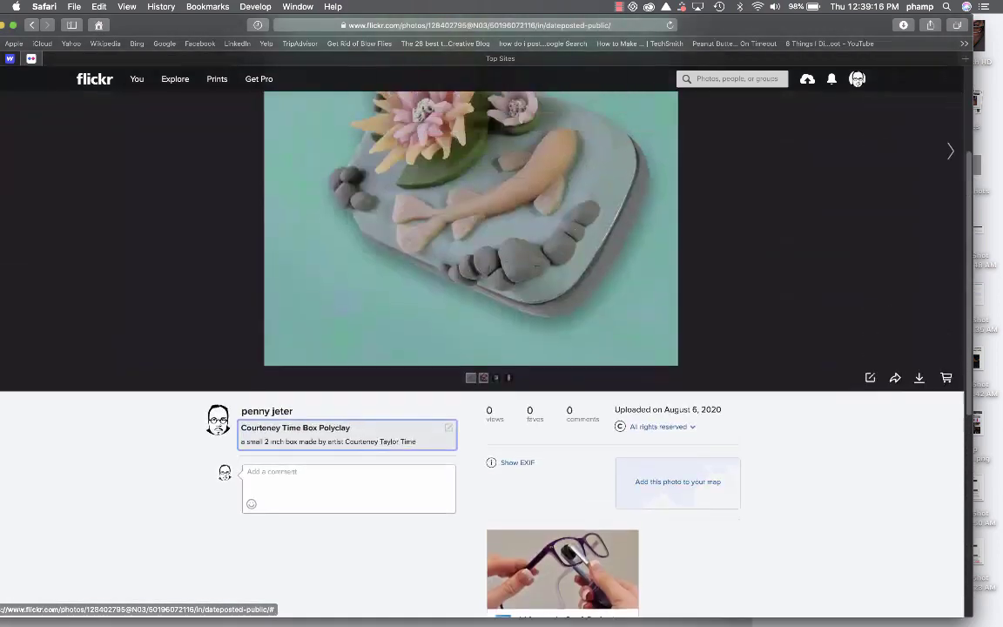
{"action": "scroll", "coordinate": [479, 348], "scroll_direction": "down", "scroll_amount": 10}
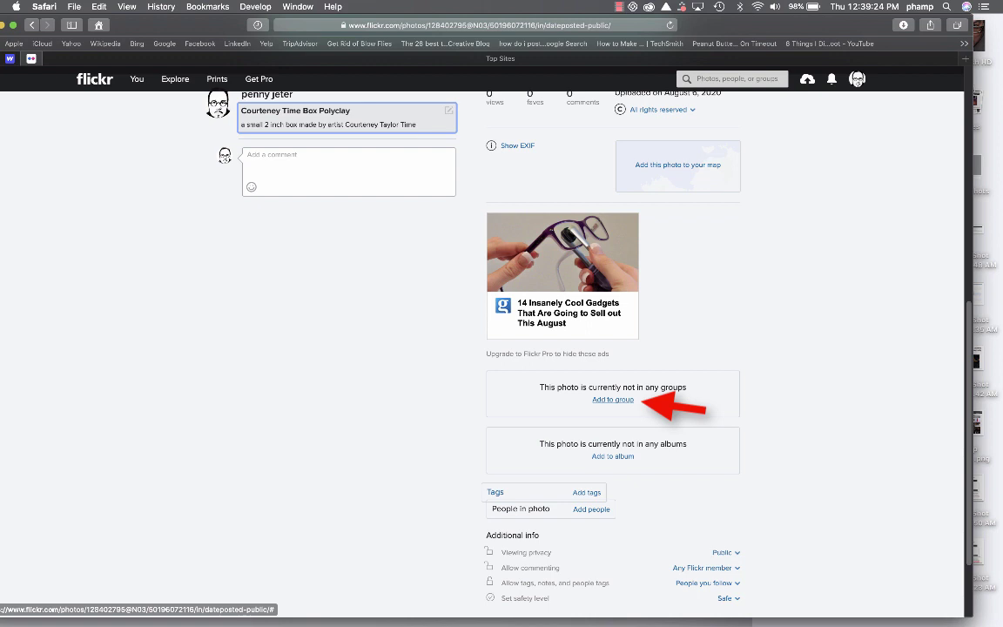
Add the polyclay box photo to the 107 class group
{"action": "left_click", "coordinate": [613, 400]}
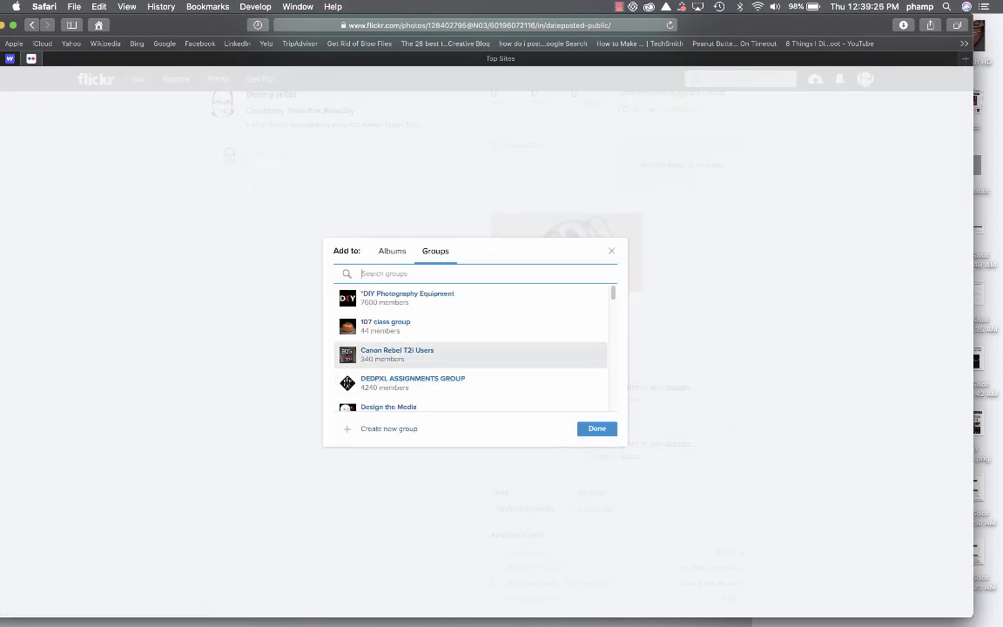
{"action": "left_click", "coordinate": [592, 326]}
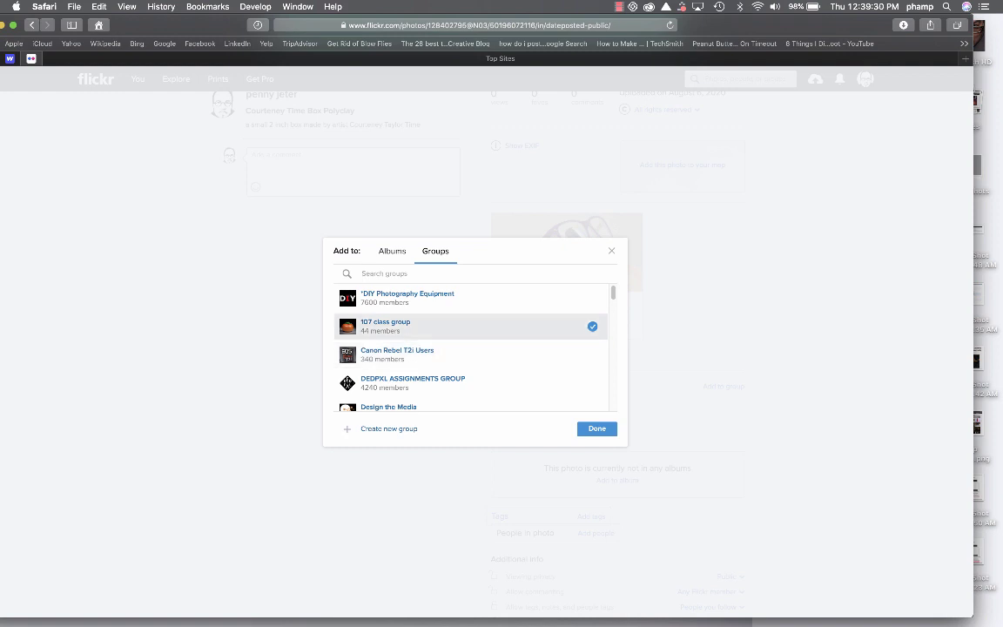
{"action": "key", "text": "Return"}
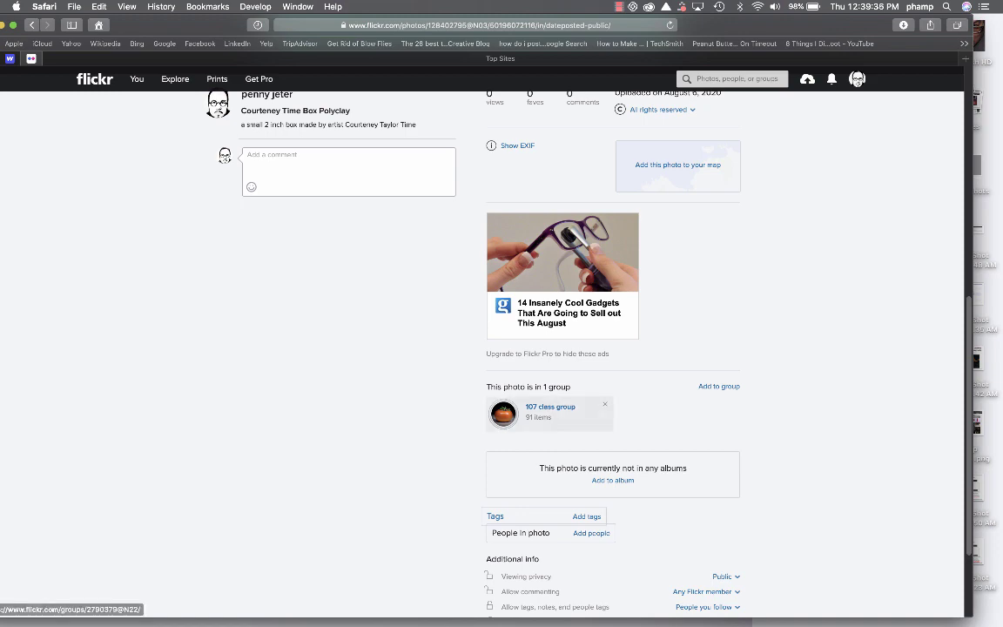
Tag the photo with 'fine' and 'art'
{"action": "scroll", "coordinate": [525, 201], "scroll_direction": "up", "scroll_amount": 5}
{"action": "scroll", "coordinate": [524, 201], "scroll_direction": "down", "scroll_amount": 10}
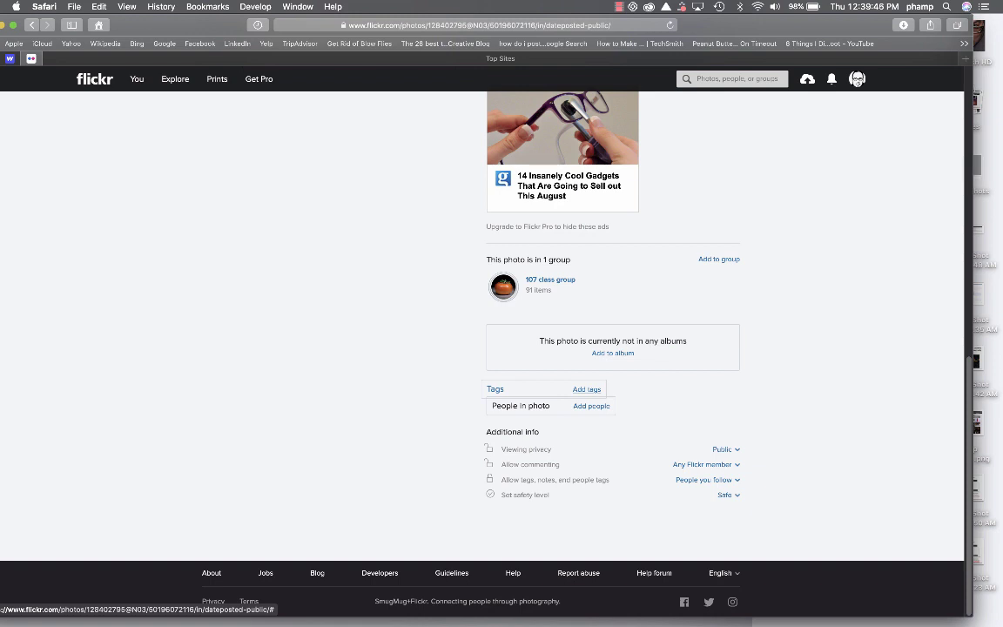
{"action": "left_click", "coordinate": [586, 390]}
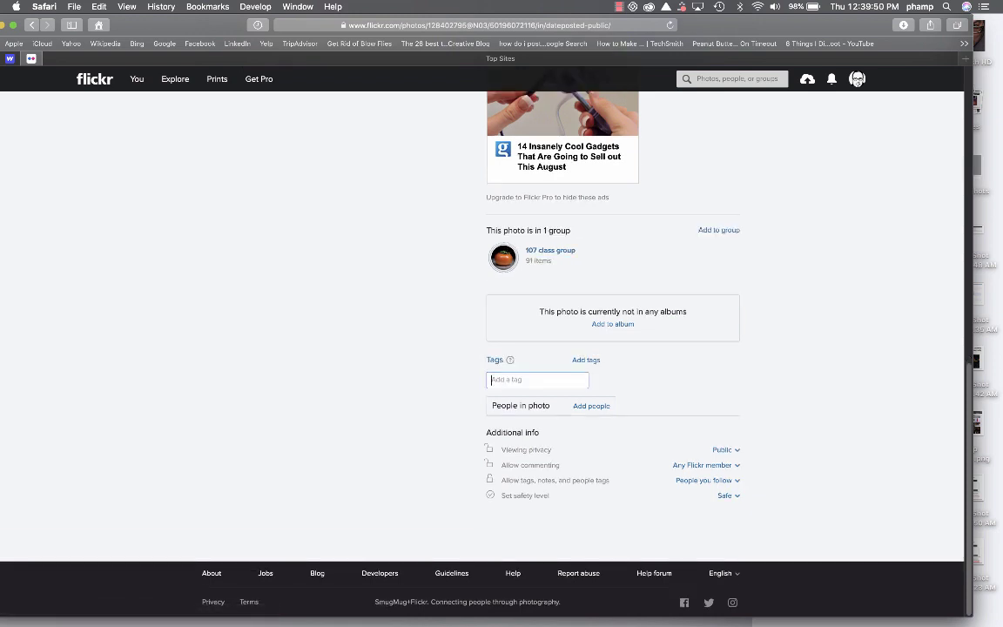
{"action": "type", "text": "fine art"}
{"action": "key", "text": "Return"}
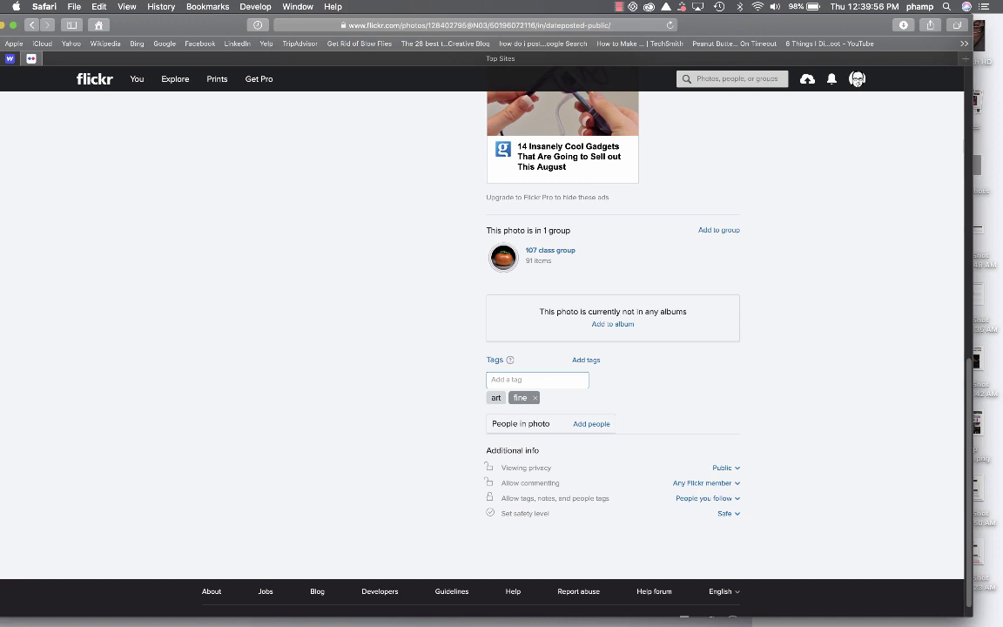
Add the fine_art, craft and poly-clay tags
{"action": "type", "text": "fle"}
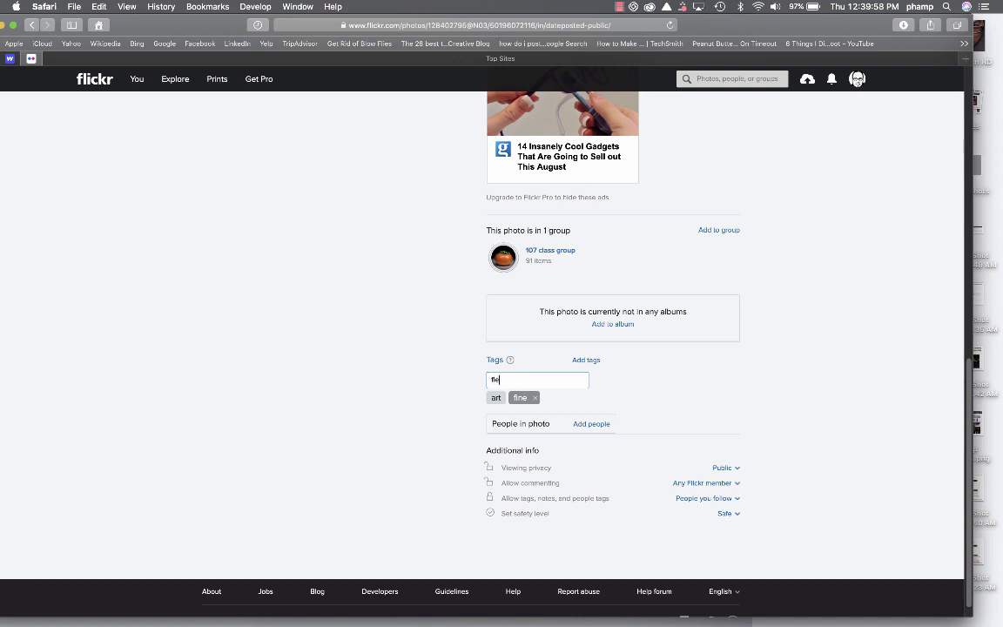
{"action": "key", "text": "BackSpace"}
{"action": "key", "text": "BackSpace"}
{"action": "type", "text": "ine_art"}
{"action": "key", "text": "Return"}
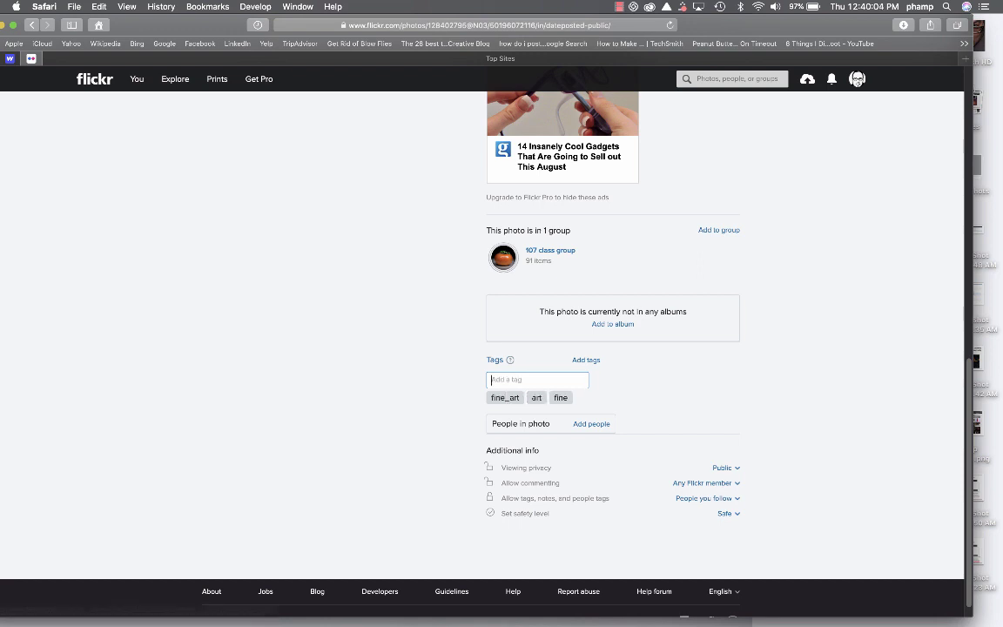
{"action": "type", "text": "craft"}
{"action": "key", "text": "Return"}
{"action": "type", "text": "pol"}
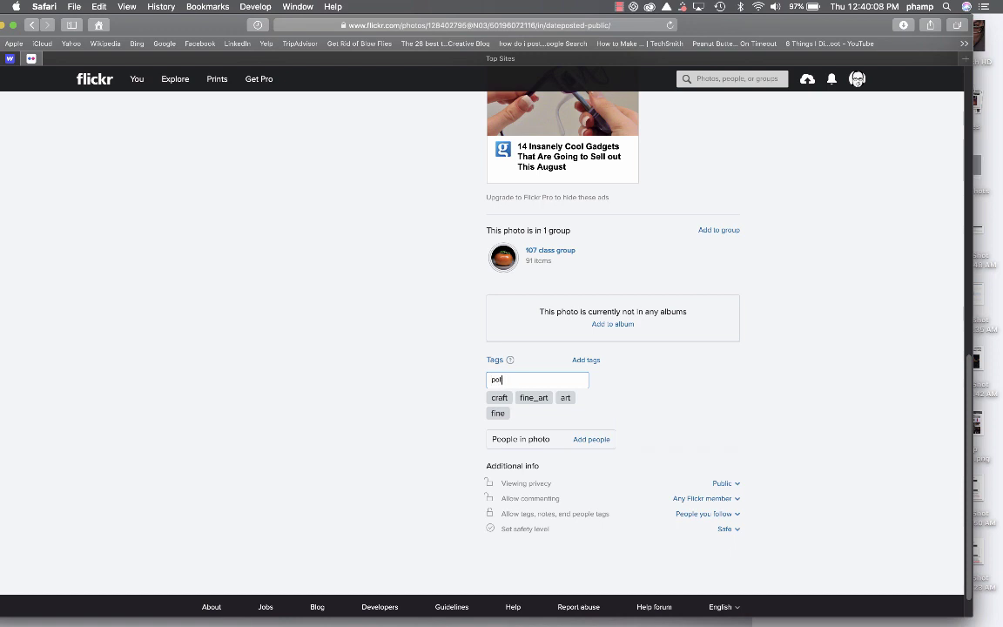
{"action": "type", "text": "y-clay"}
{"action": "key", "text": "Return"}
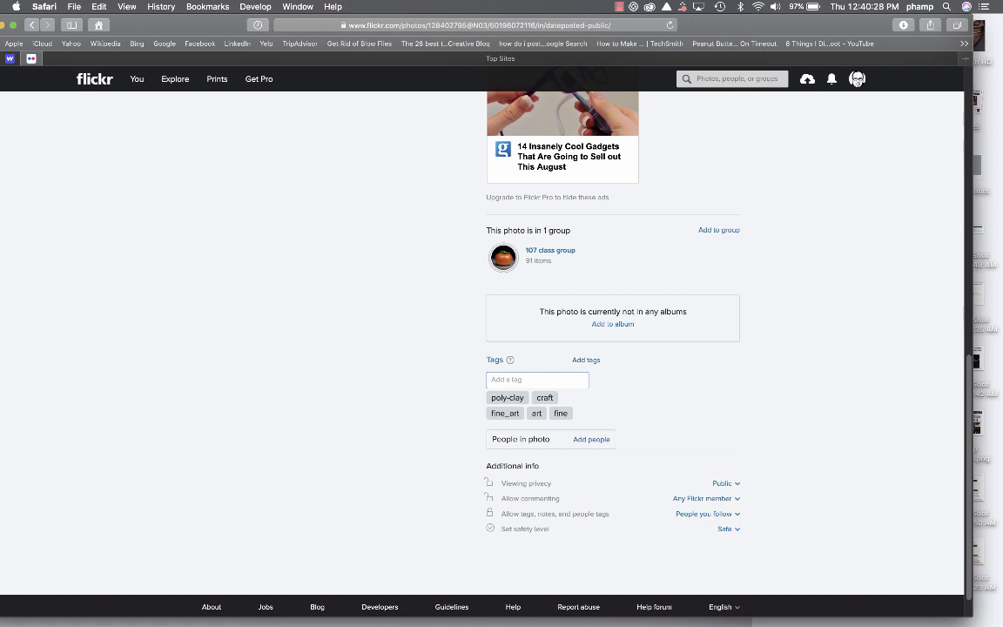
Go to the Groups page from the You menu and scroll through the group list
{"action": "mouse_move", "coordinate": [137, 78]}
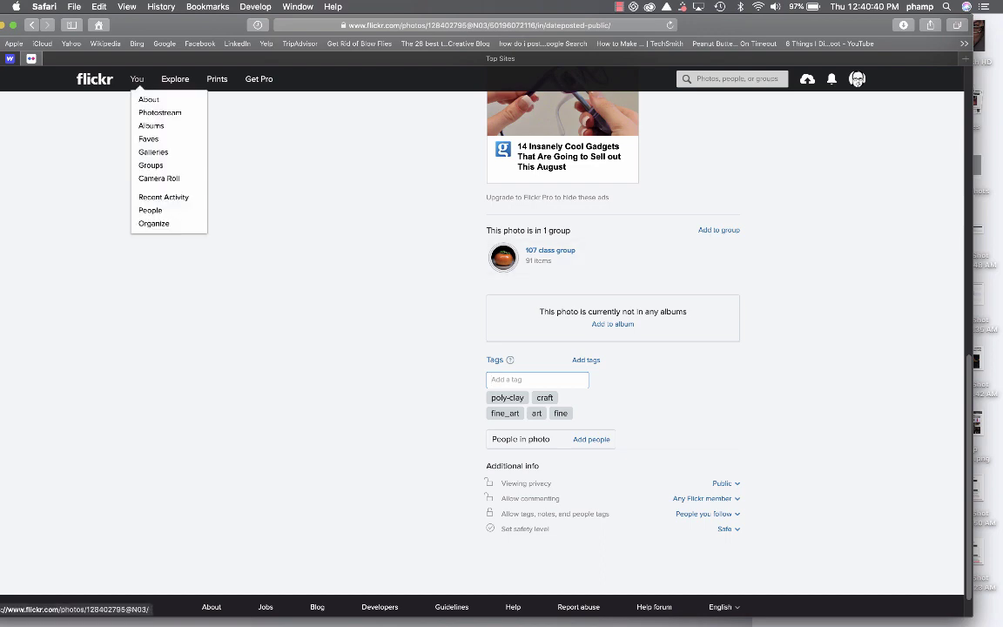
{"action": "left_click", "coordinate": [151, 165]}
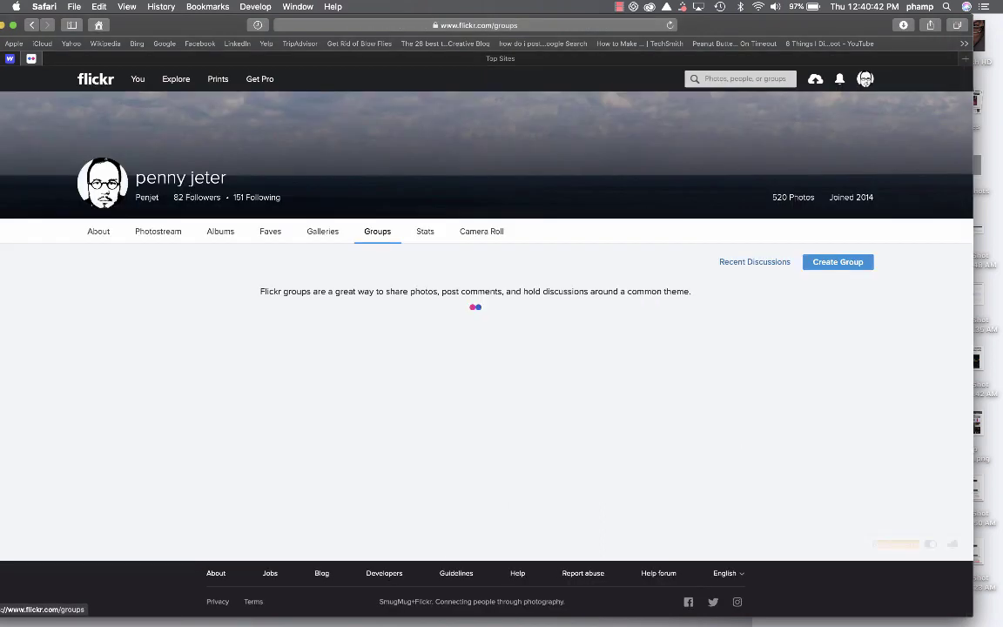
{"action": "scroll", "coordinate": [126, 354], "scroll_direction": "down", "scroll_amount": 2}
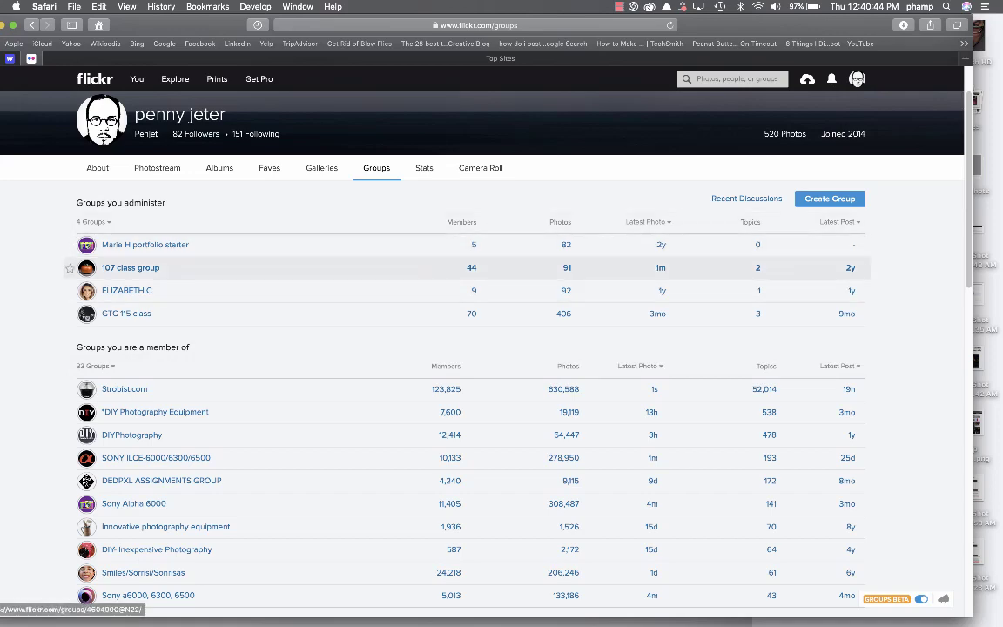
{"action": "scroll", "coordinate": [470, 349], "scroll_direction": "down", "scroll_amount": 4}
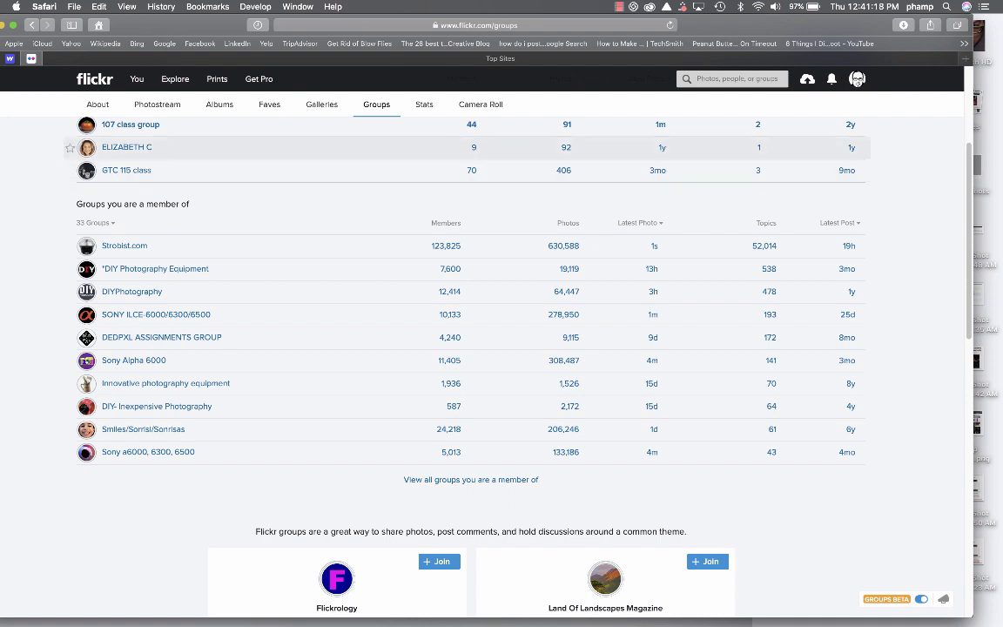
Show the 107 class group's Photos pool, with the polyclay box photo listed first
{"action": "left_click", "coordinate": [130, 125]}
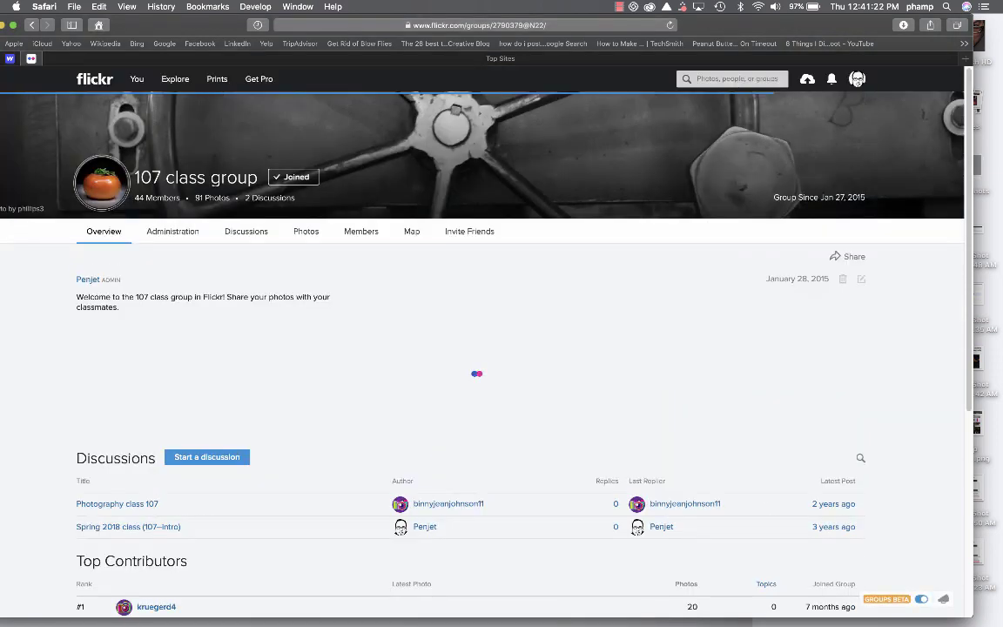
{"action": "left_click", "coordinate": [125, 393]}
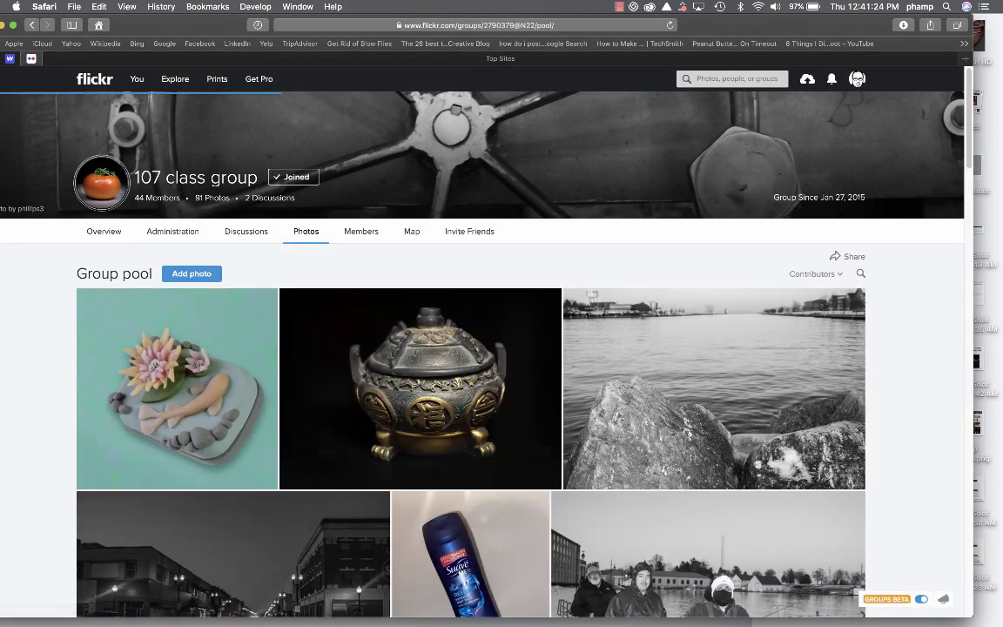
{"action": "scroll", "coordinate": [130, 393], "scroll_direction": "down", "scroll_amount": 2}
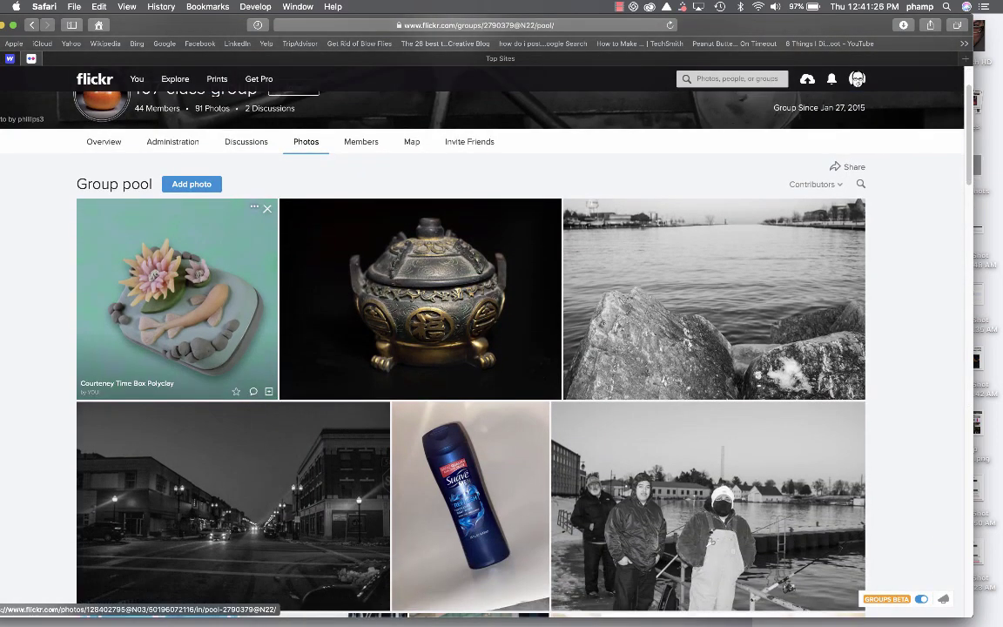